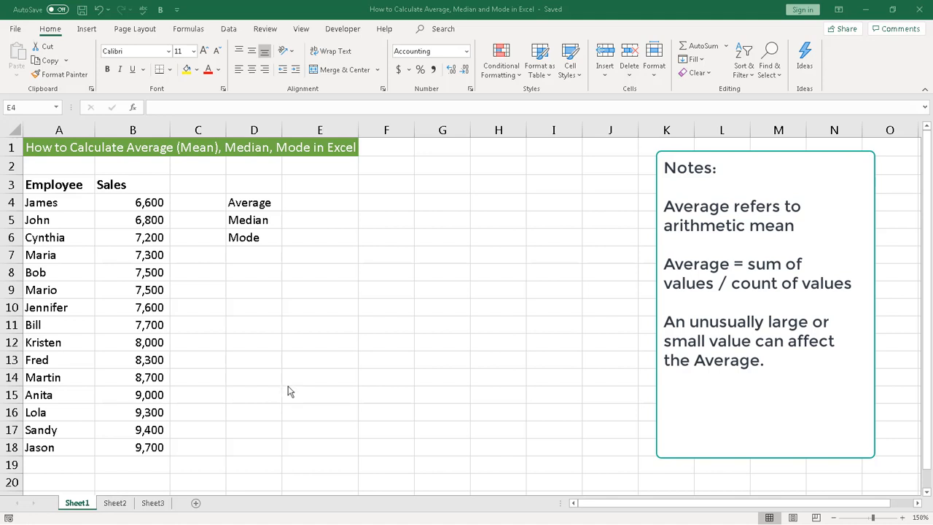
- Calculate the average of the sales values in cell E4 with the formula =AVERAGE(B4:B18)
click(126, 204)
drag(126, 203, 127, 440)
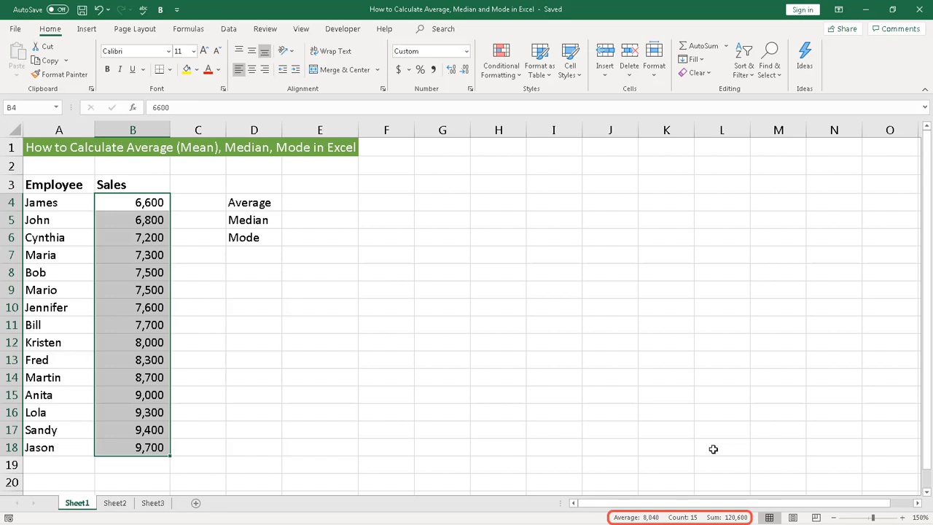
click(314, 203)
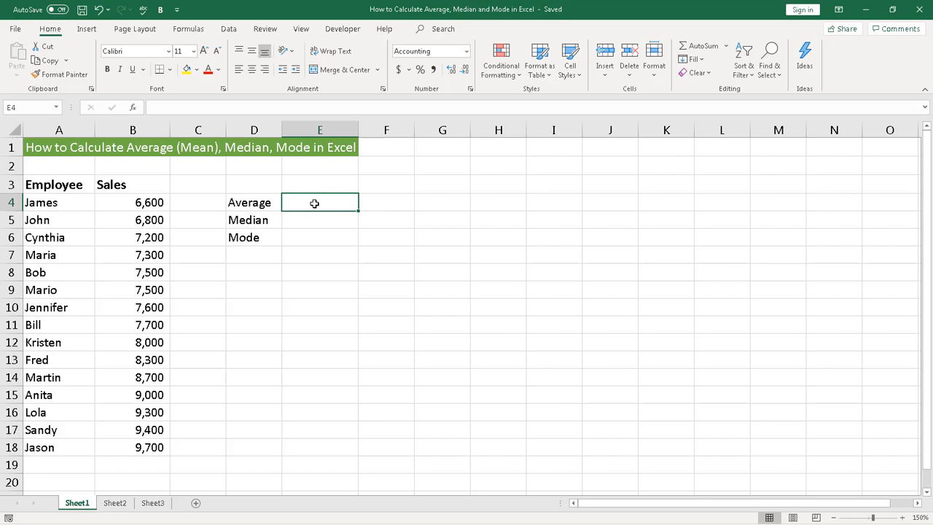
text(=)
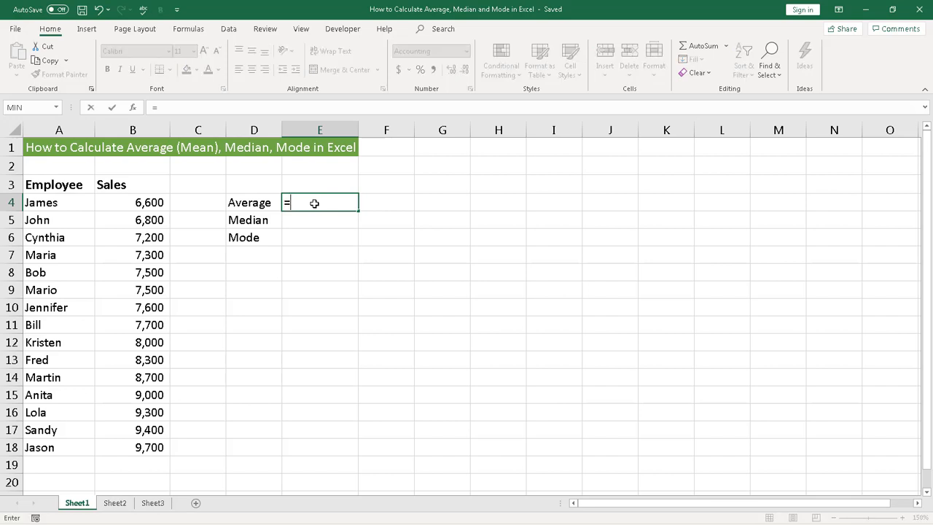
text(AVER)
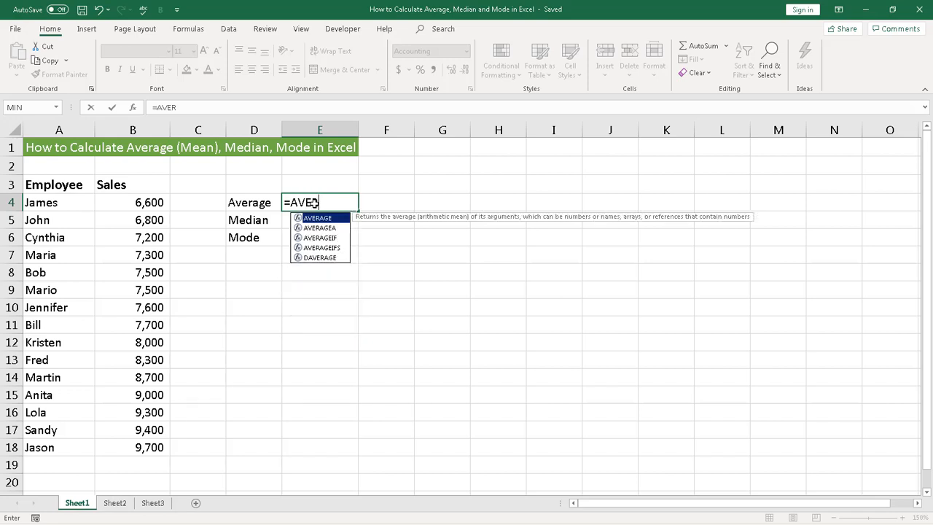
text(AGE()
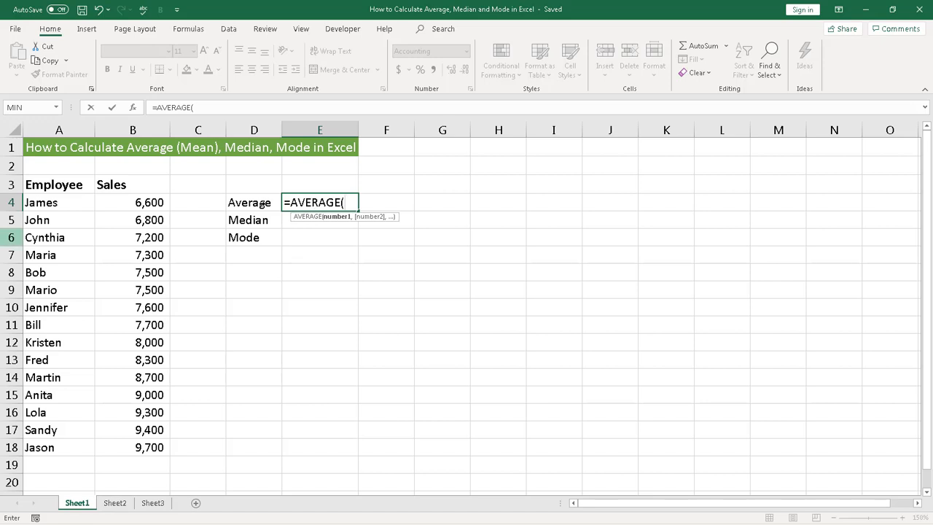
click(133, 204)
drag(133, 204, 147, 446)
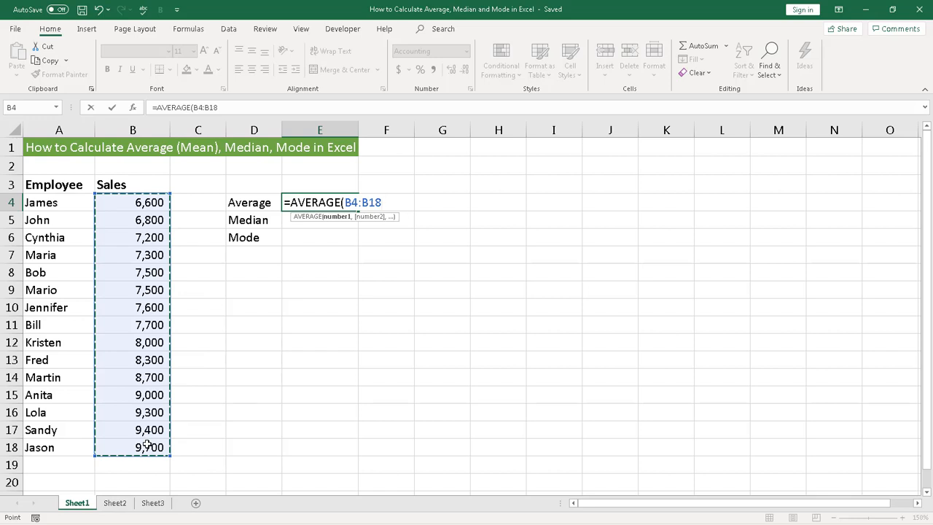
text())
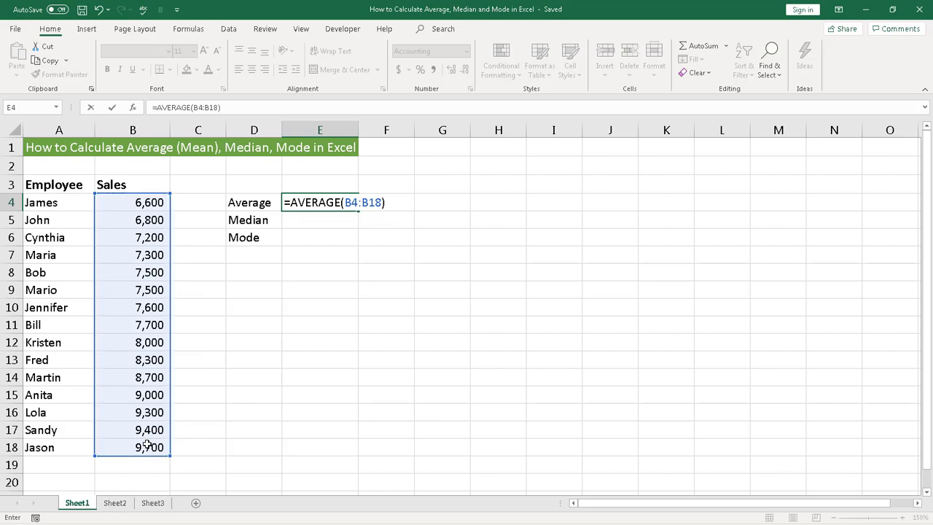
key(Tab)
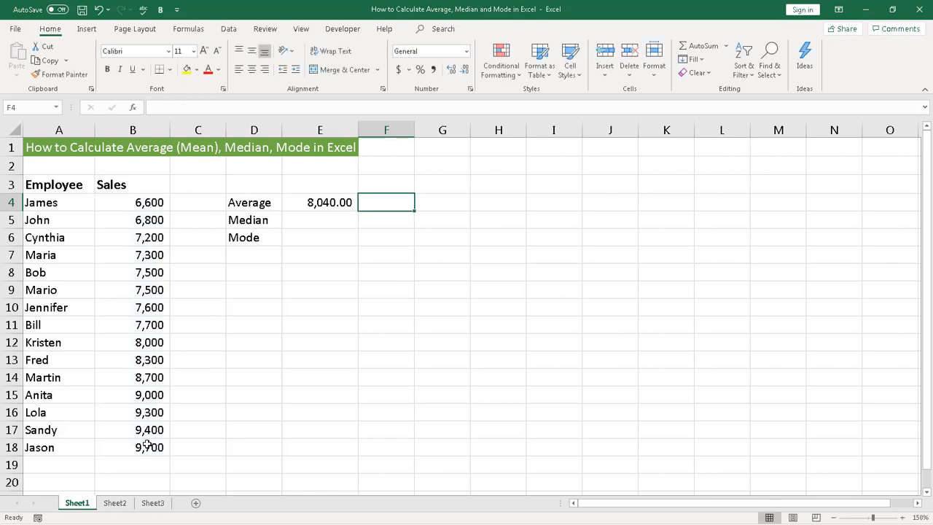
key(Left)
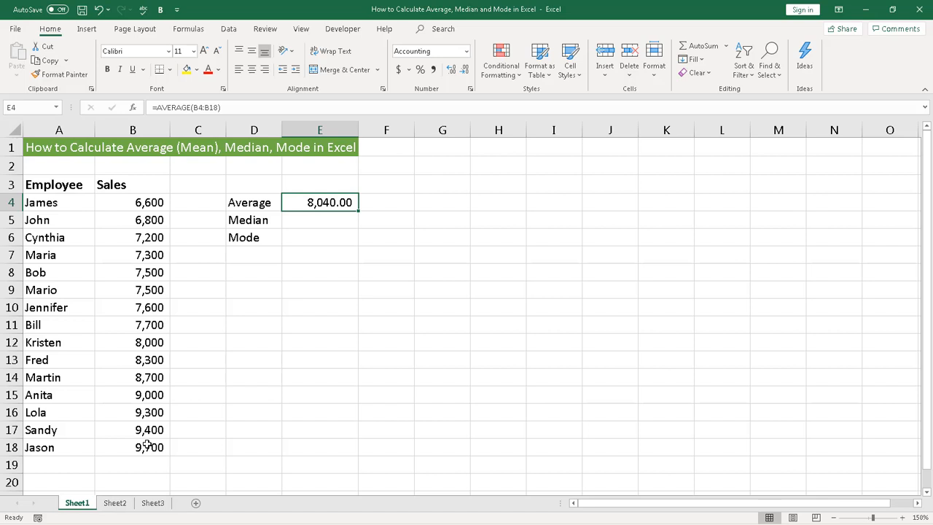
- Examine the ordered sales values in B4:B18 and the middle entry in B11
drag(131, 207, 143, 445)
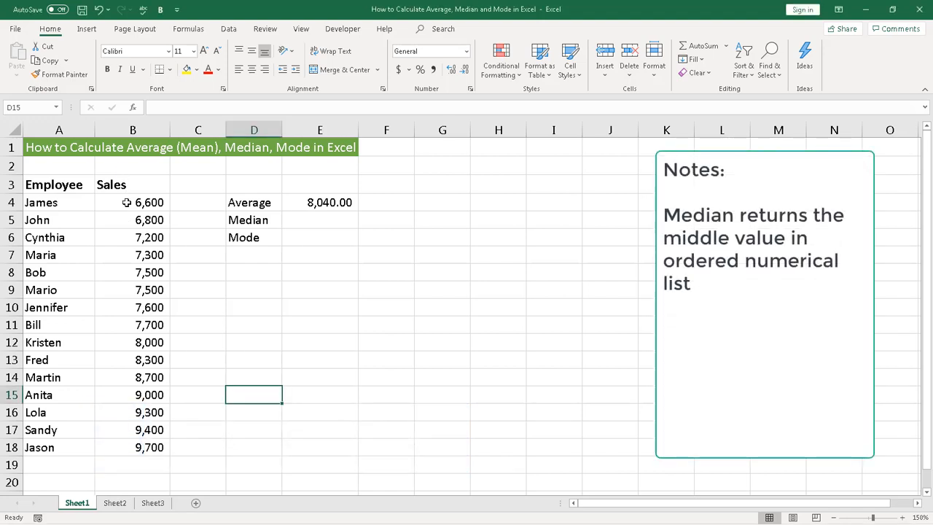
drag(127, 203, 137, 452)
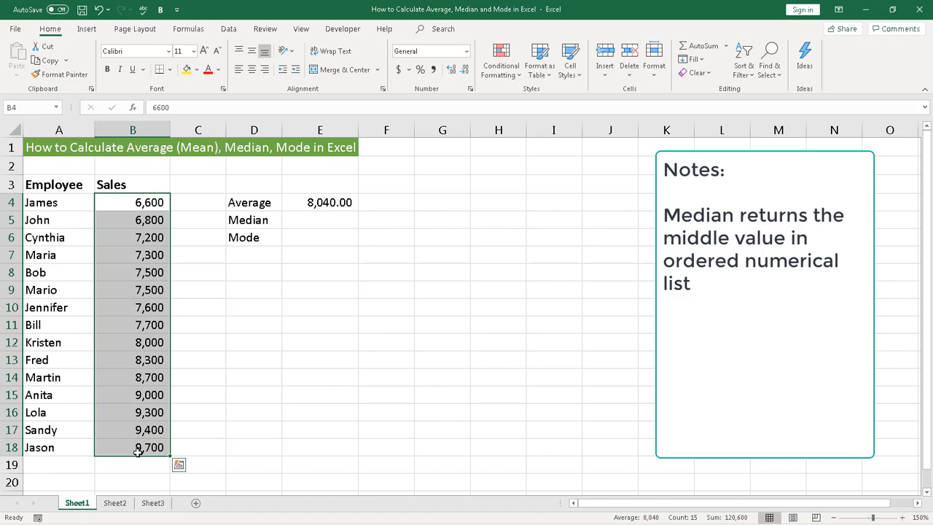
click(226, 357)
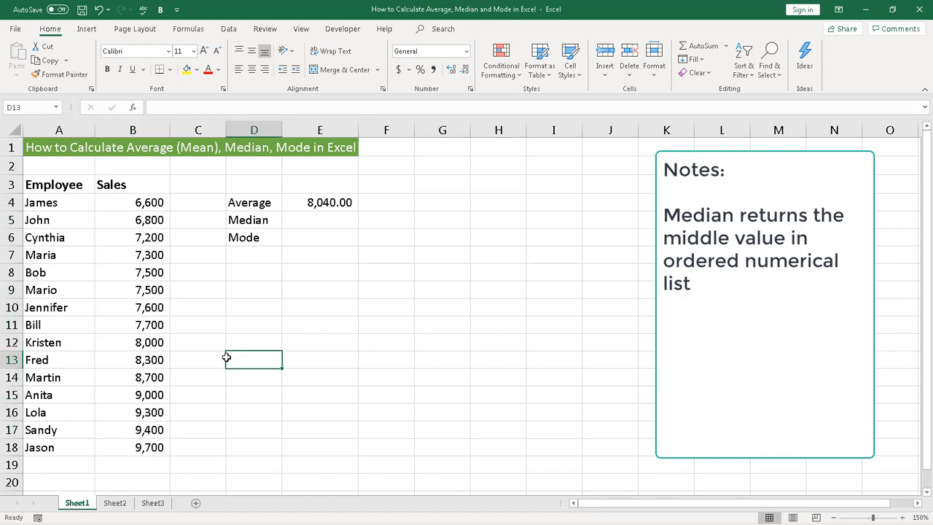
click(138, 325)
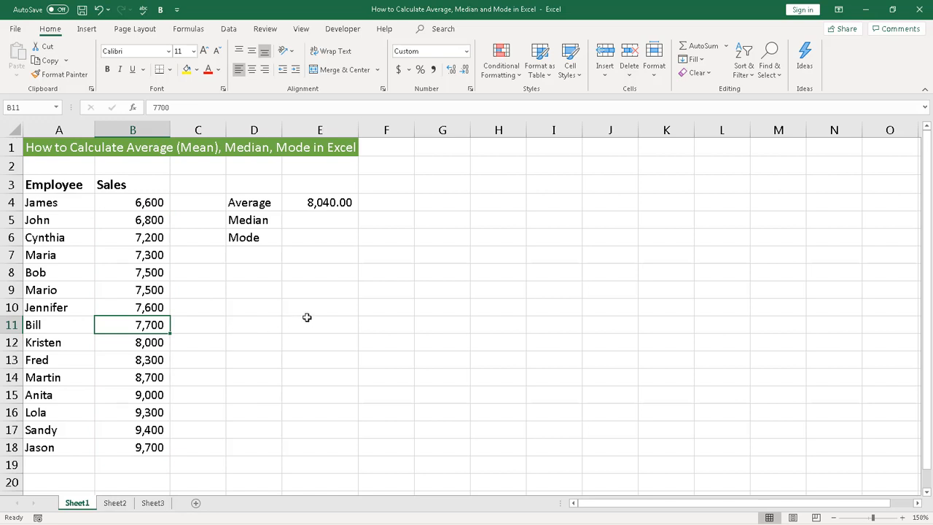
- Calculate the median of the sales values in cell E5 with the formula =MEDIAN(B4:B18), and compare it with B11
click(310, 221)
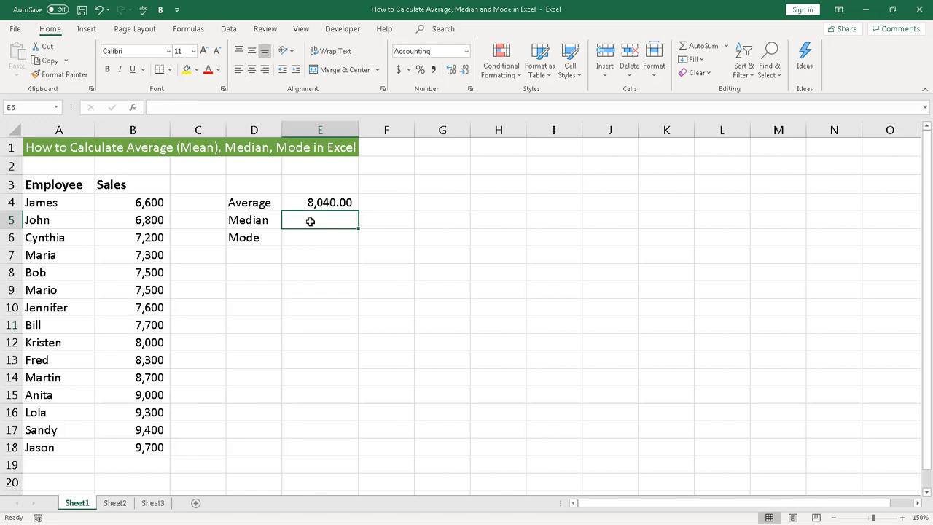
text(=)
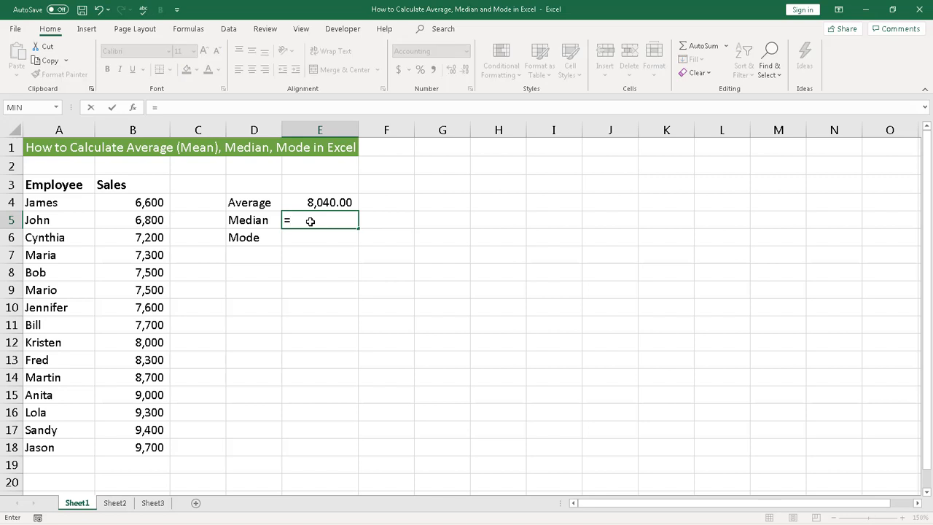
text(MED)
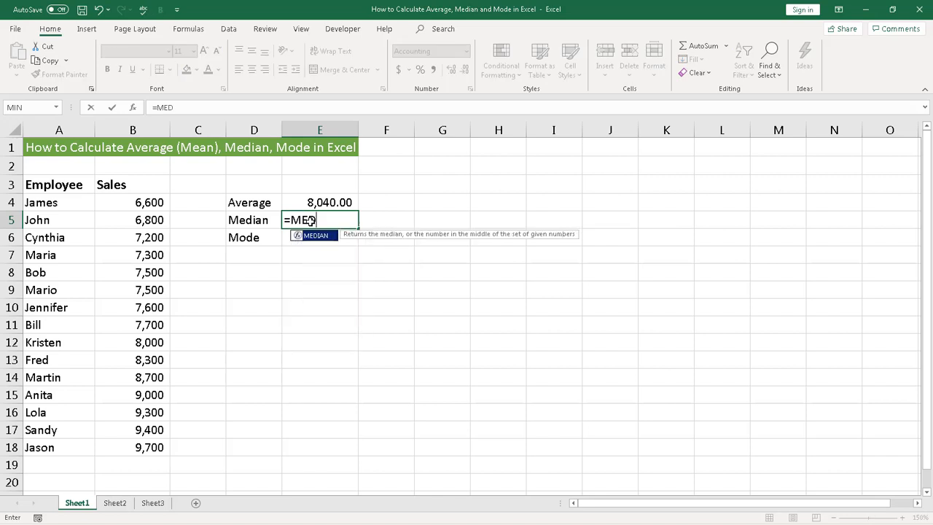
text(IAN()
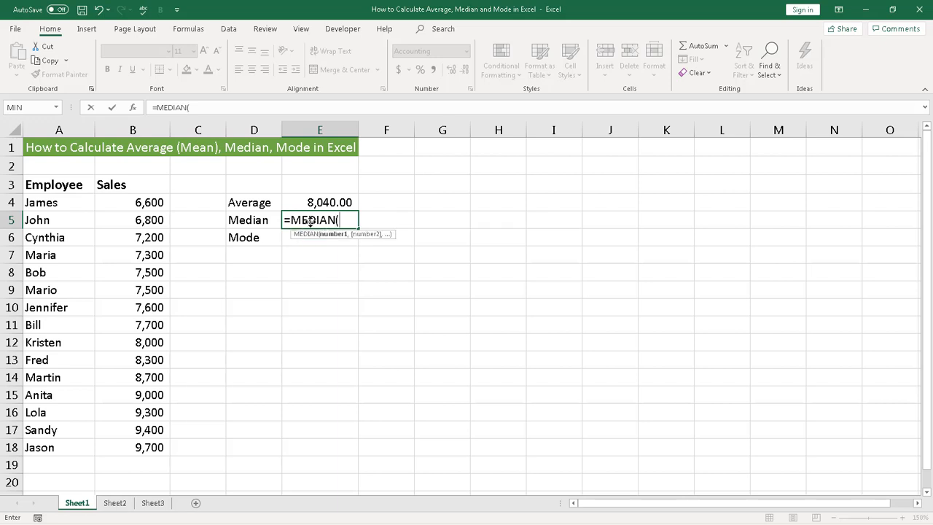
drag(131, 202, 148, 447)
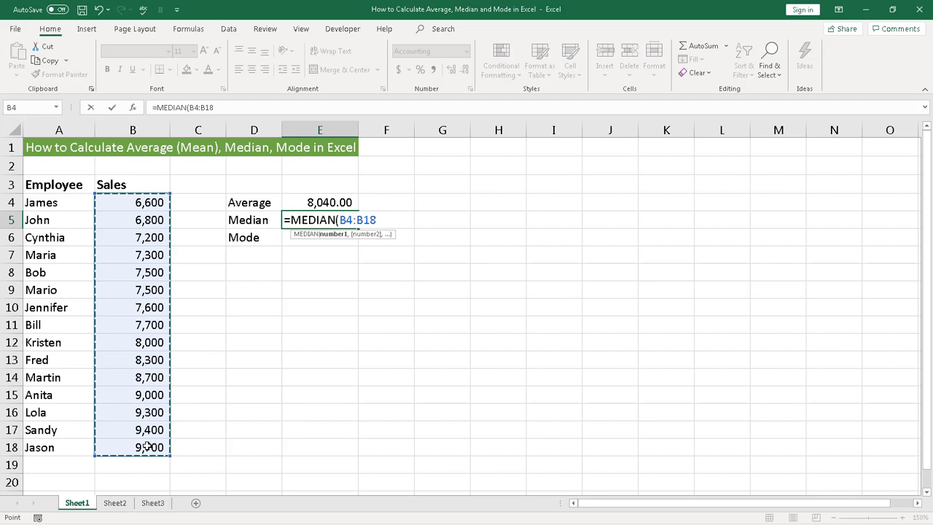
text())
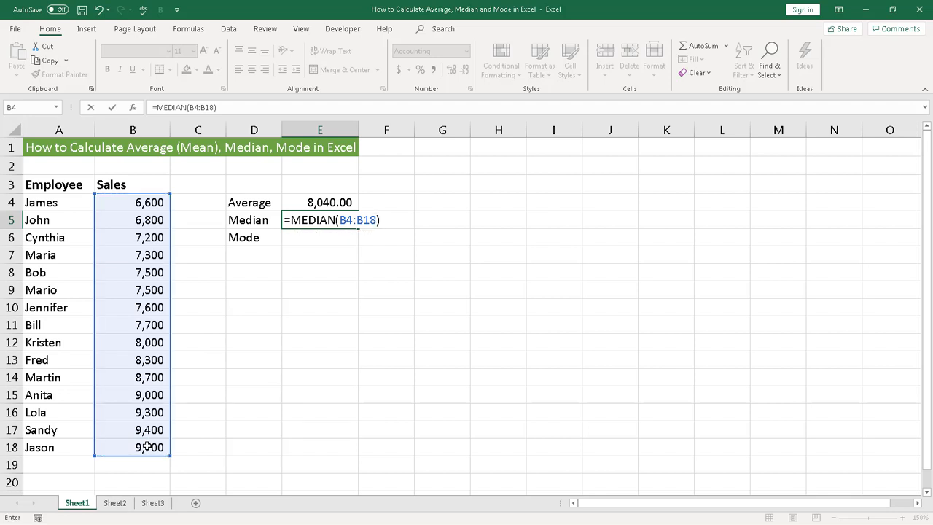
key(Tab)
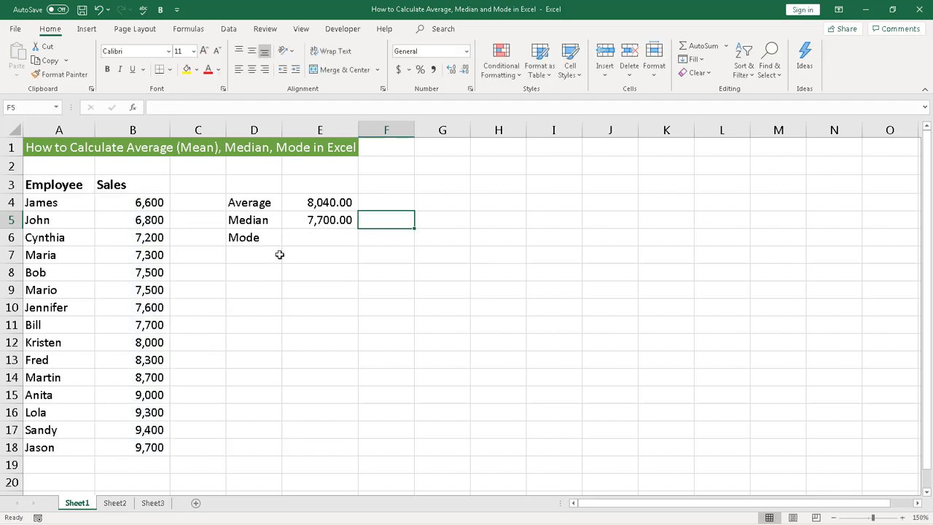
click(301, 222)
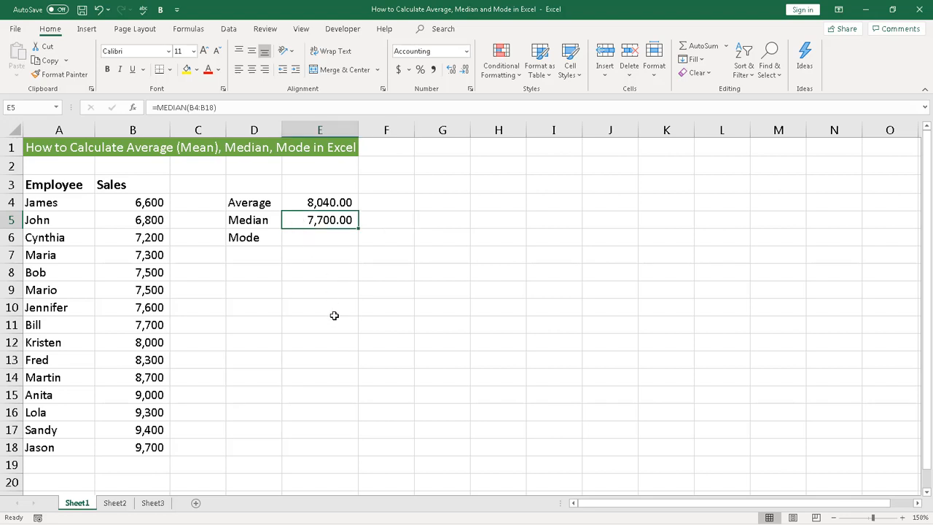
click(146, 326)
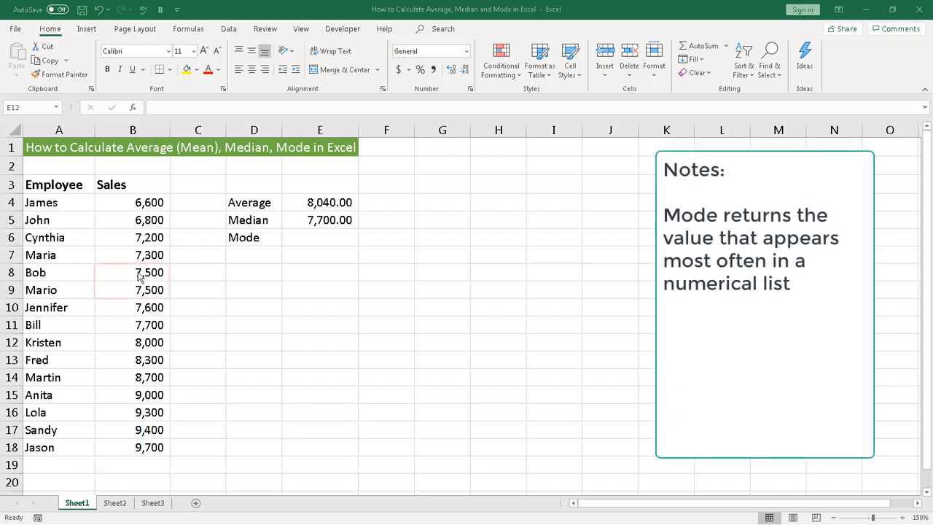
- Examine the Sales column for repeated values, checking B8:B9 against single entries such as B4, B11 and B17
drag(140, 272, 138, 289)
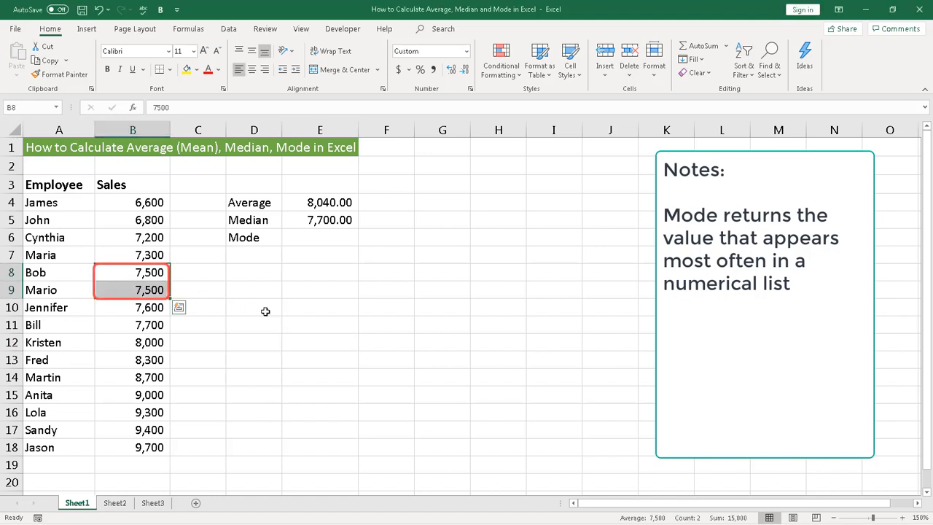
click(266, 311)
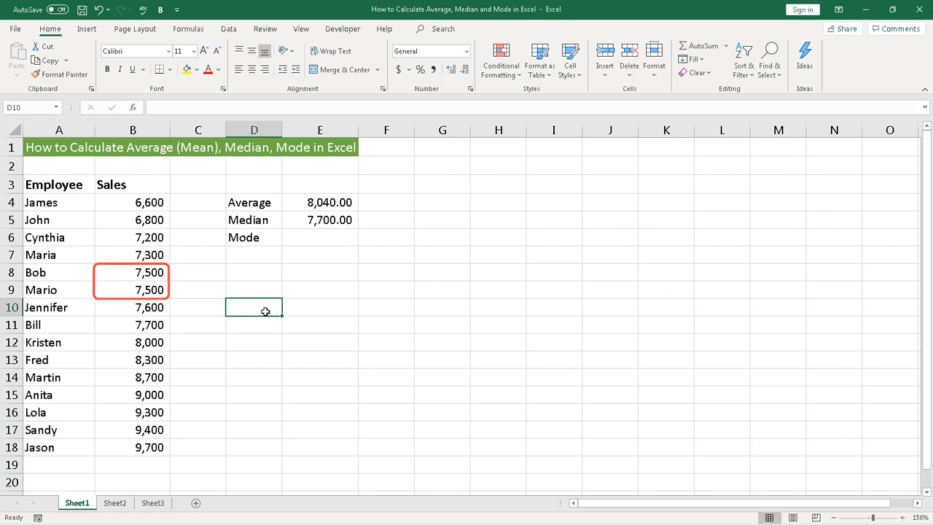
click(138, 203)
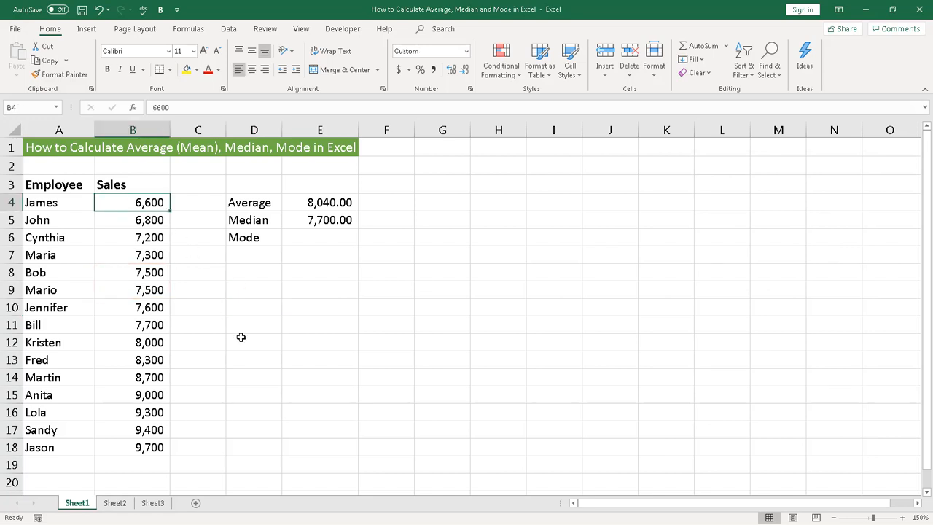
click(148, 323)
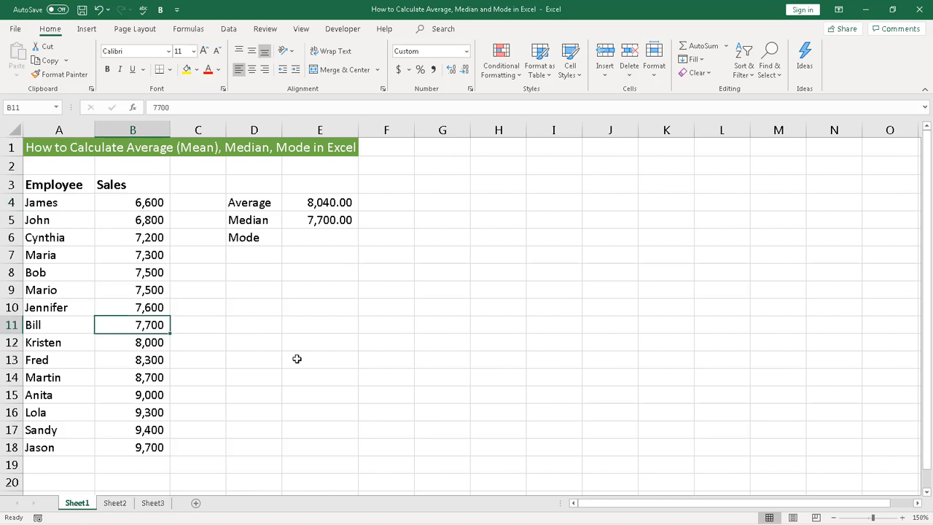
click(159, 428)
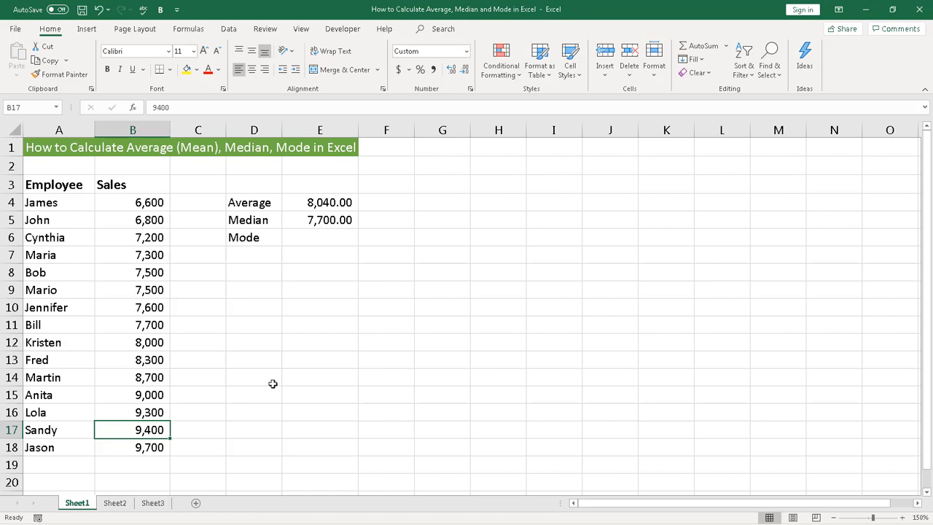
- Calculate the mode of the sales values in cell E6 with the formula =MODE(B4:B18)
click(306, 236)
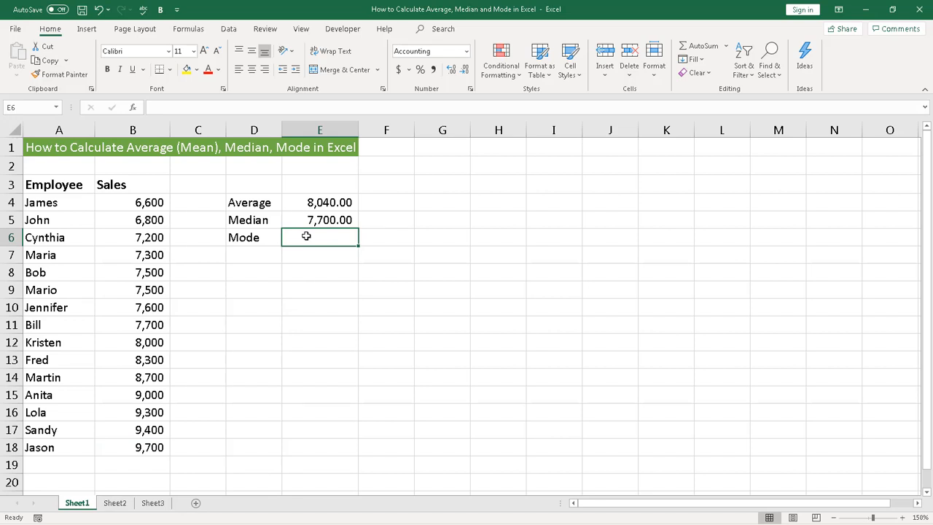
text(=)
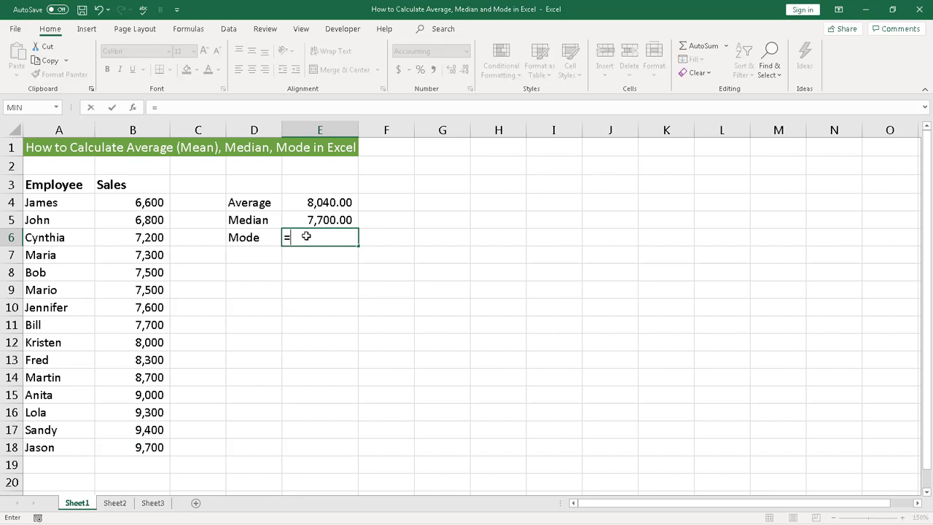
text(MODE)
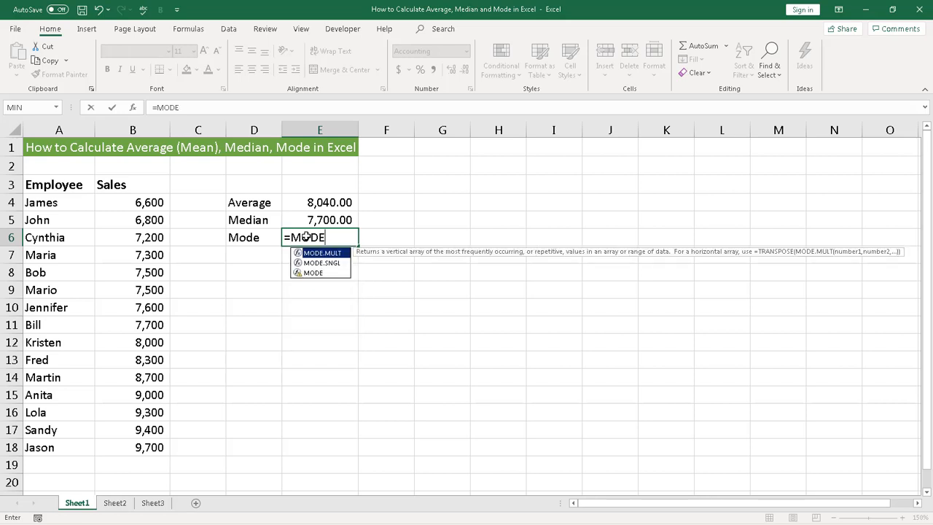
text(()
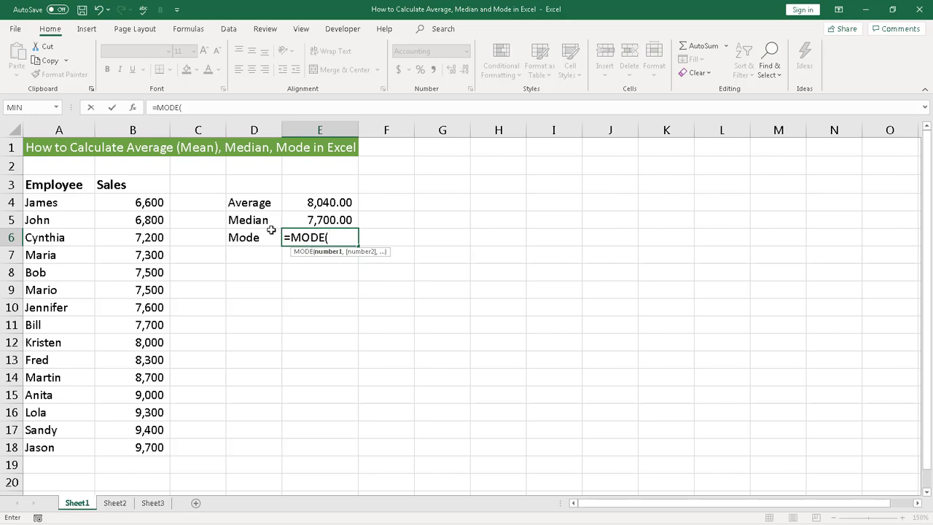
drag(118, 203, 142, 447)
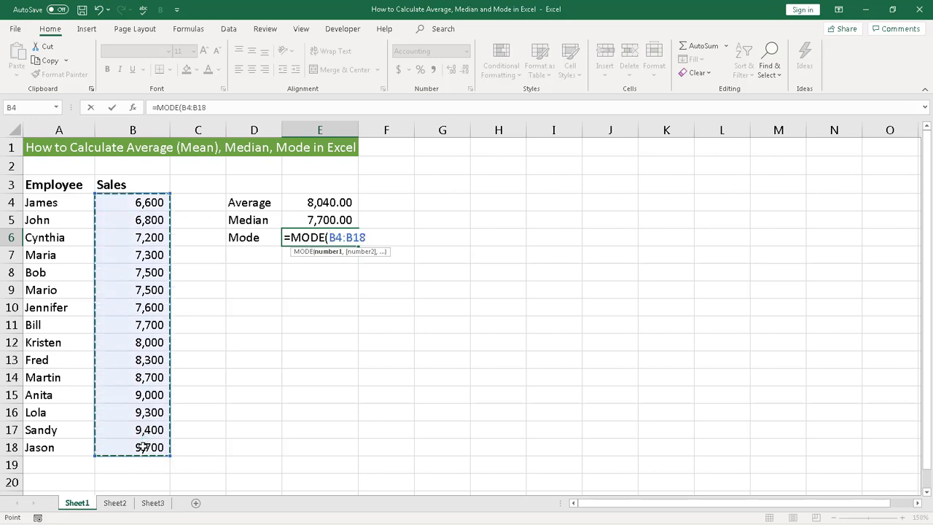
text())
key(Tab)
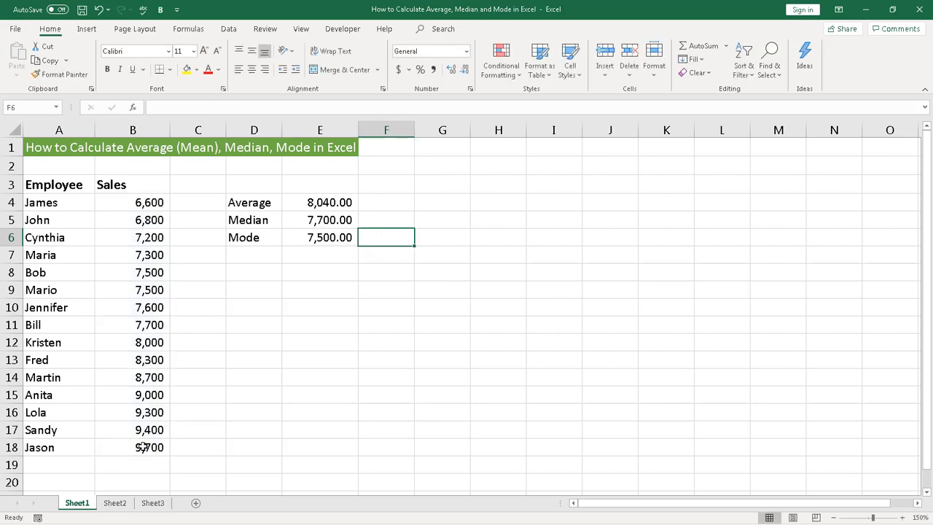
click(320, 240)
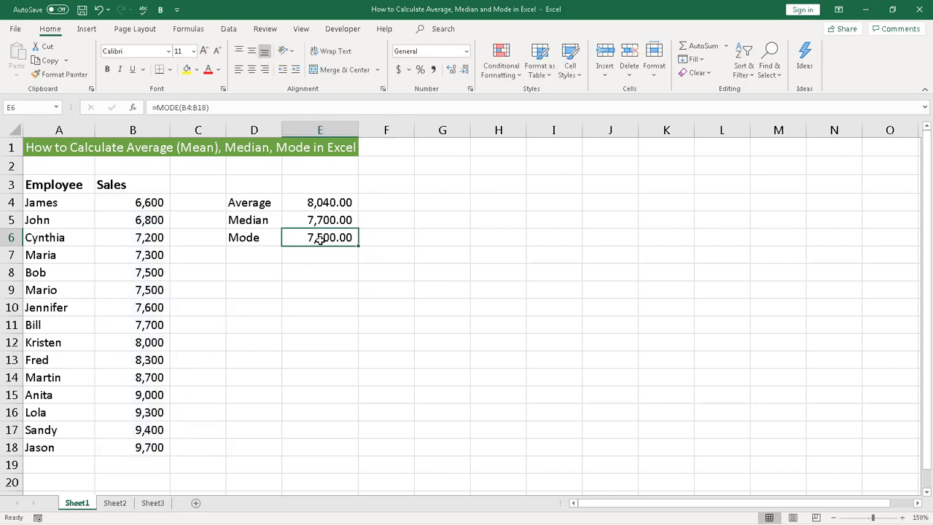